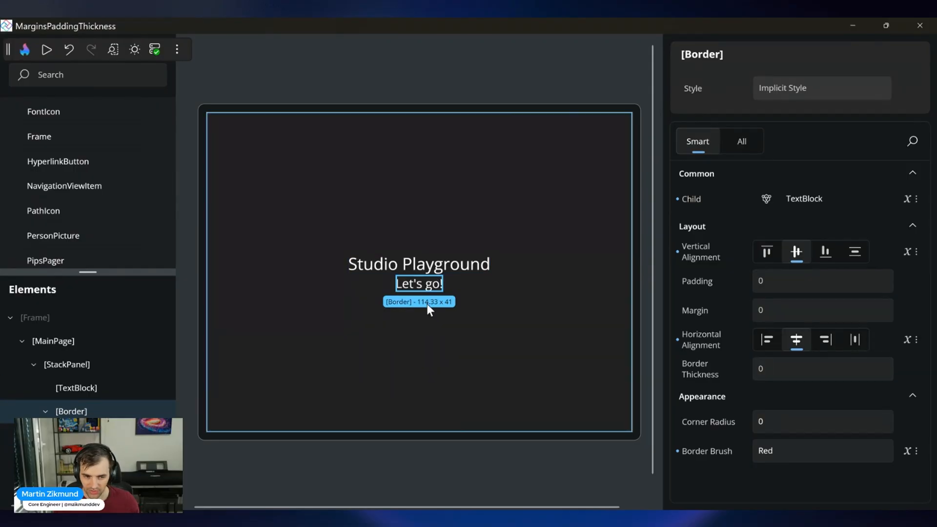
Step: Set the border thickness of the Border around "Let's go!" to 10
{"action": "left_click", "coordinate": [855, 369]}
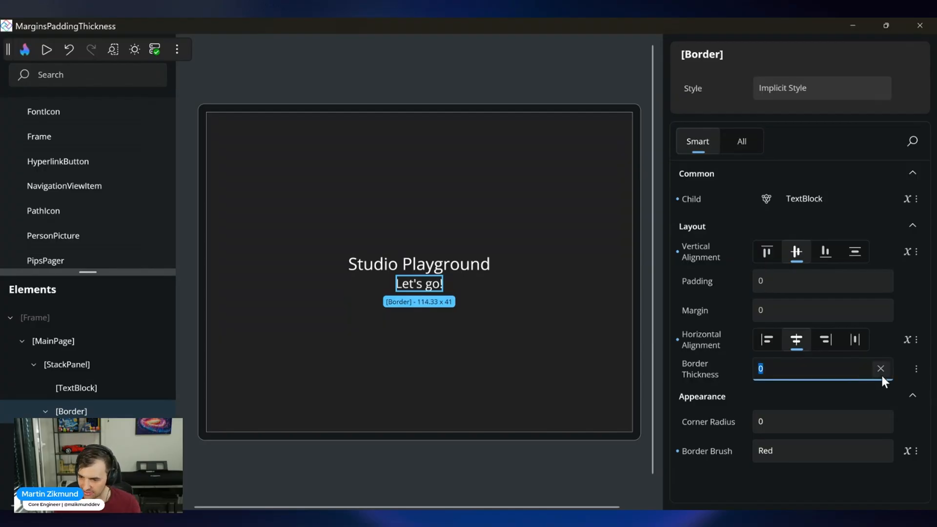
{"action": "type", "text": "10"}
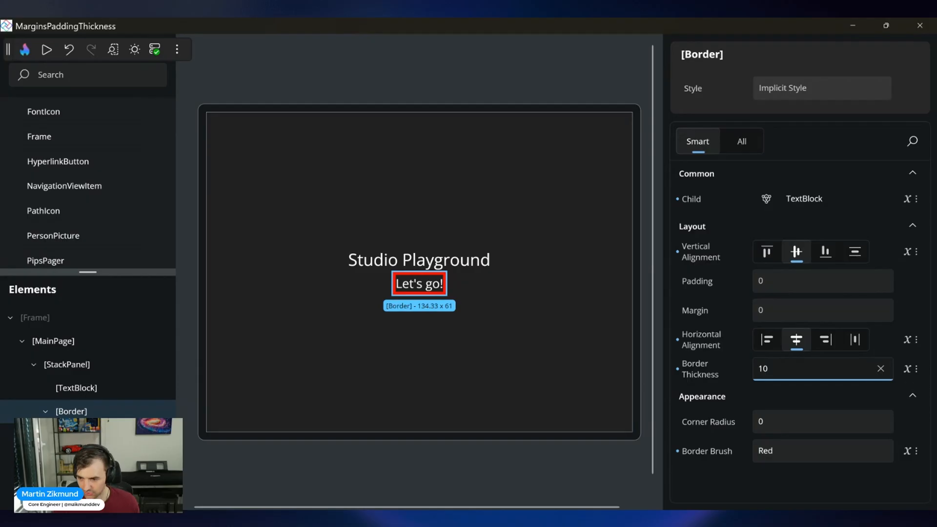
Step: Open the border thickness value editor and try uniform thicknesses of 60, 20 and 220, finishing at 20
{"action": "left_click", "coordinate": [908, 368]}
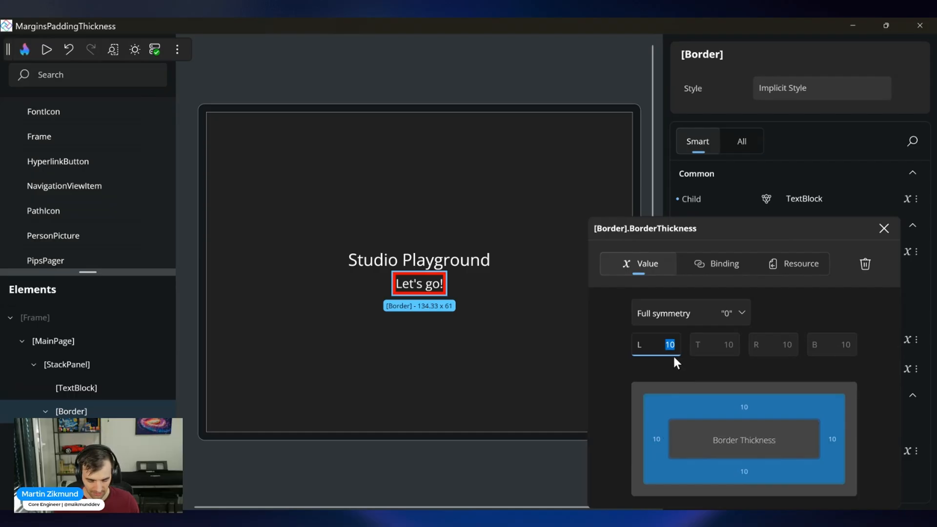
{"action": "type", "text": "60"}
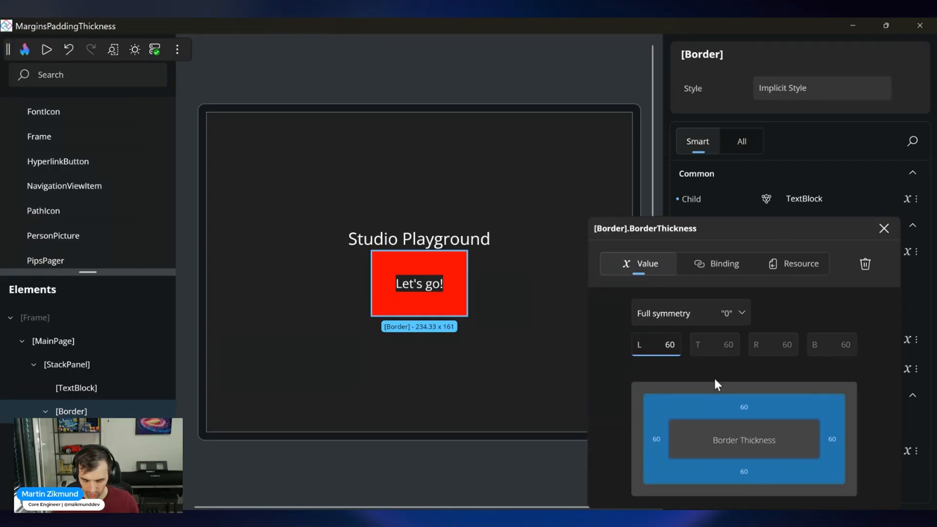
{"action": "key", "text": "BackSpace"}
{"action": "type", "text": "20"}
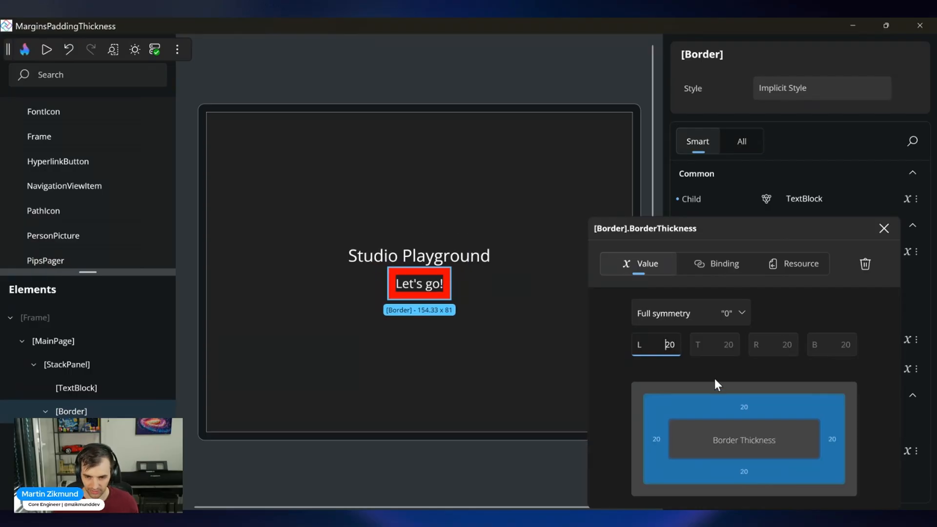
{"action": "type", "text": "2"}
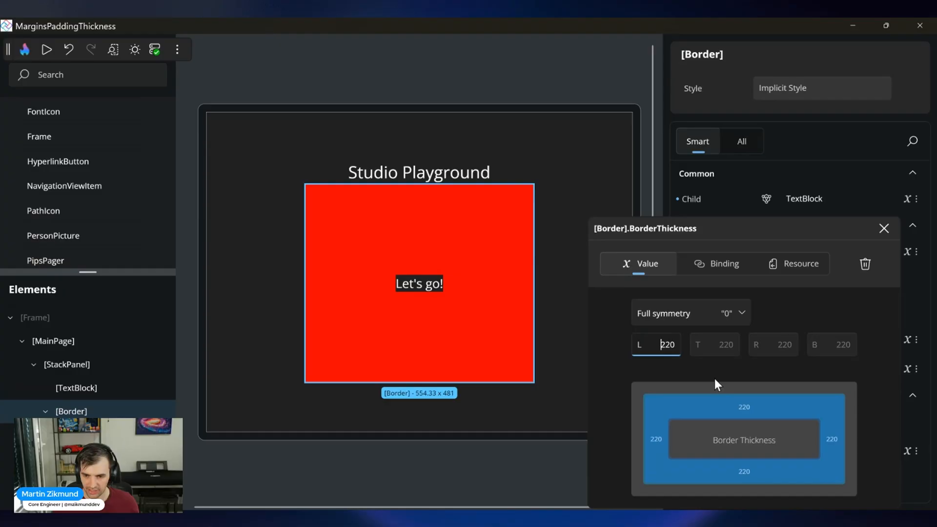
{"action": "key", "text": "Delete"}
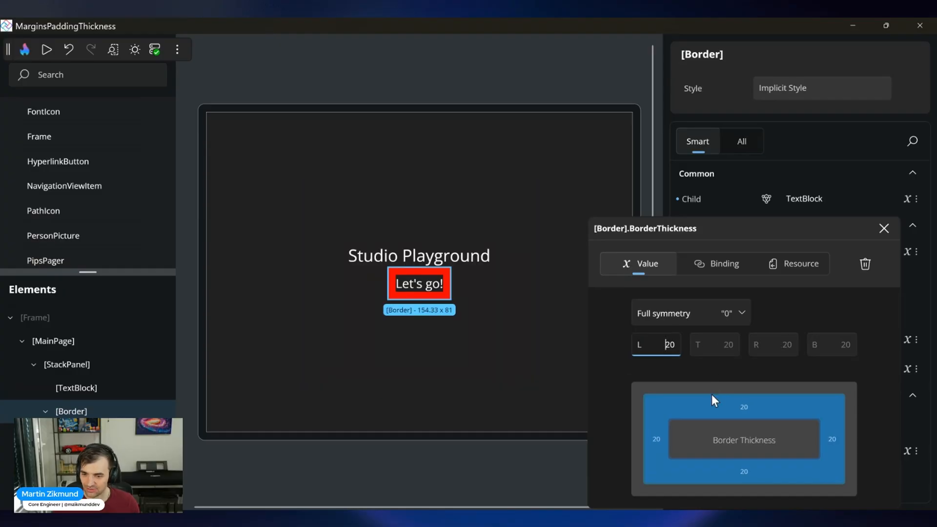
Step: Give the border an axis-symmetric thickness with top 10, switch it to asymmetrical, and set right to 30 and bottom to 40
{"action": "left_click", "coordinate": [732, 405]}
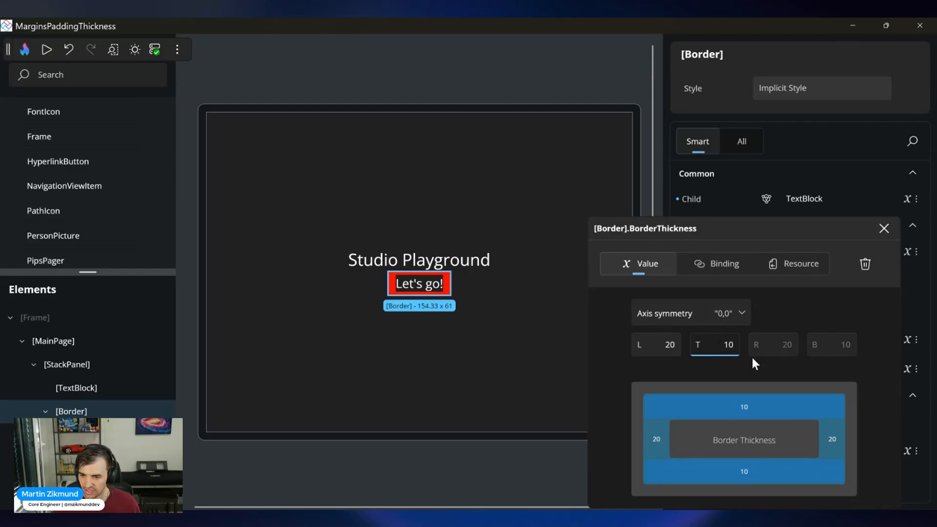
{"action": "left_click", "coordinate": [708, 308]}
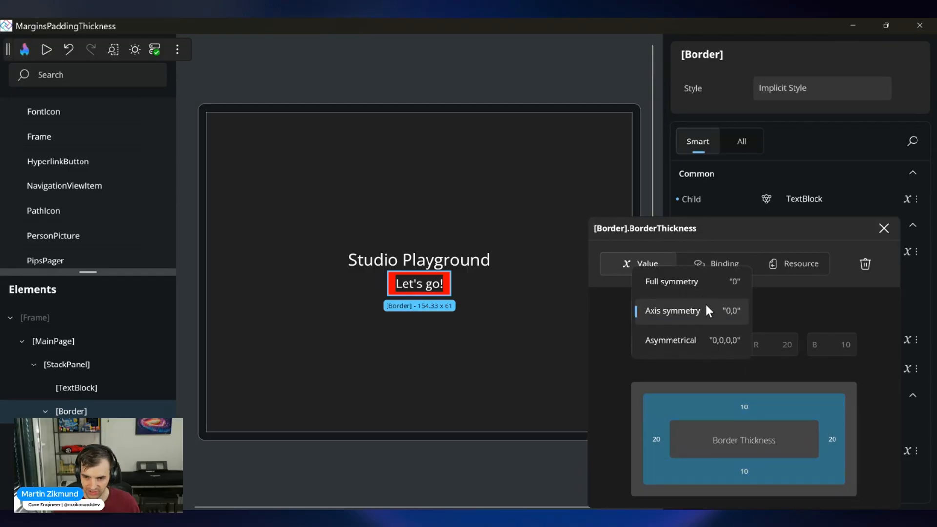
{"action": "left_click", "coordinate": [698, 342]}
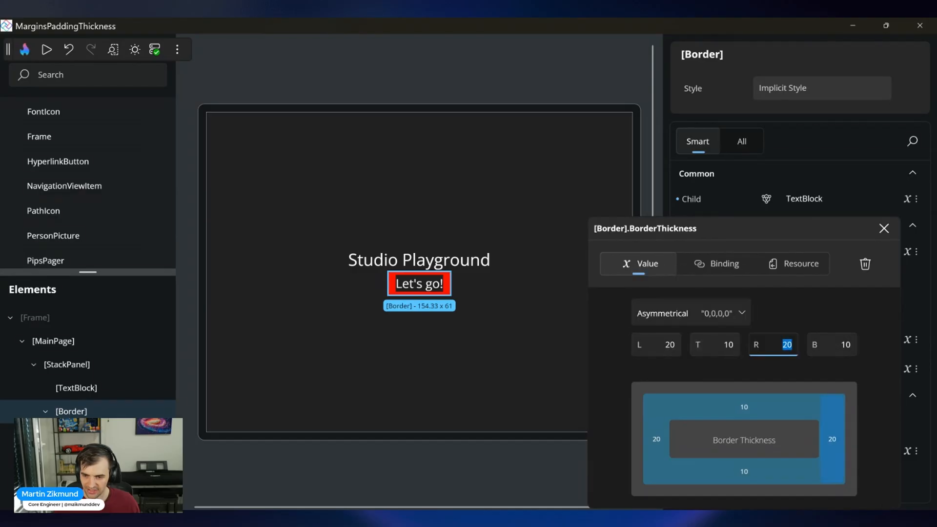
{"action": "type", "text": "30"}
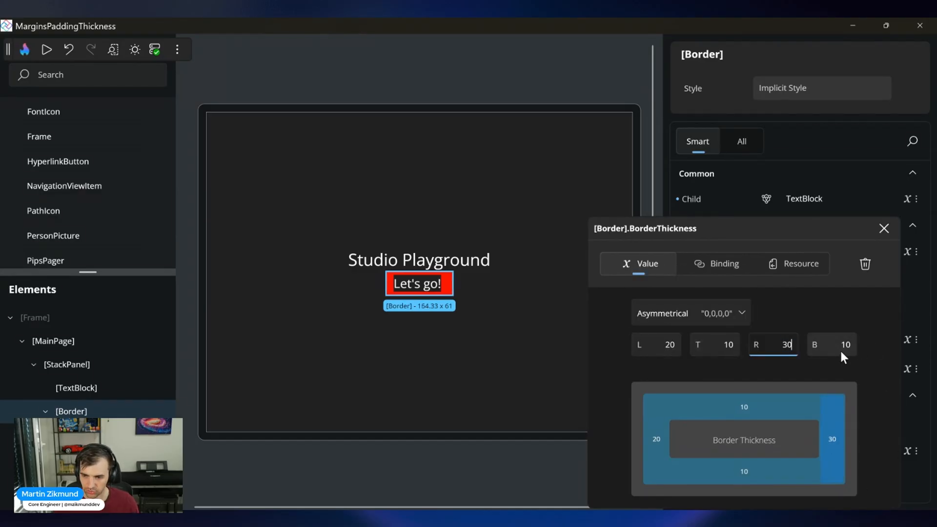
{"action": "left_click", "coordinate": [837, 349]}
{"action": "type", "text": "40"}
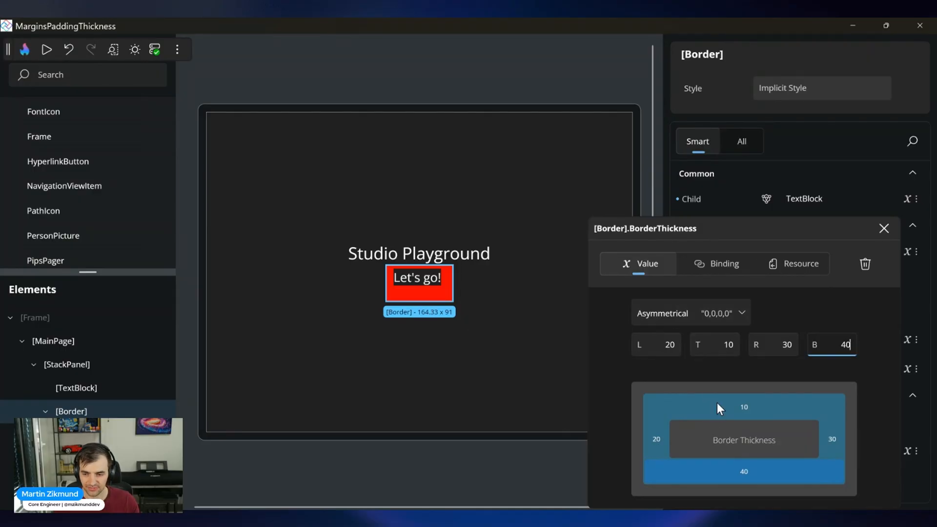
Step: Set the asymmetrical border thickness to 30 at the top, 10 on the right and 30 on the left
{"action": "left_click", "coordinate": [742, 406]}
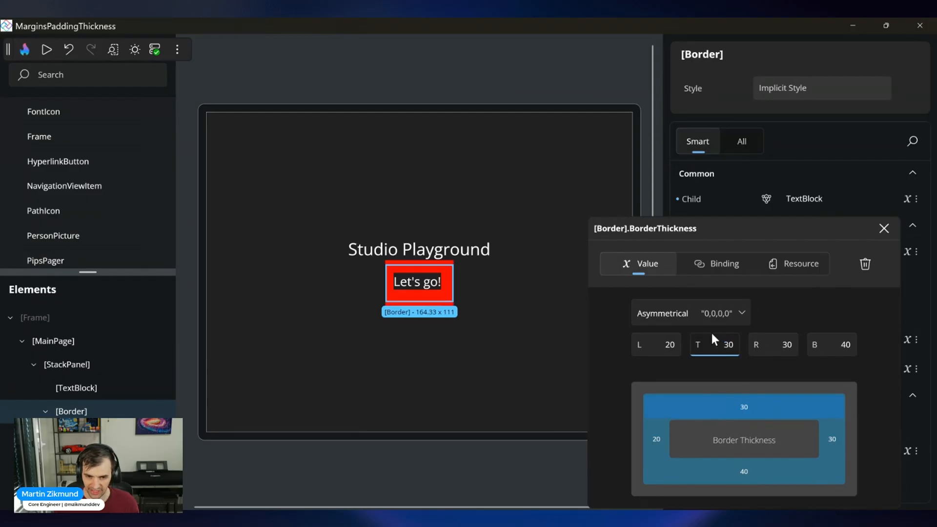
{"action": "left_click", "coordinate": [835, 446]}
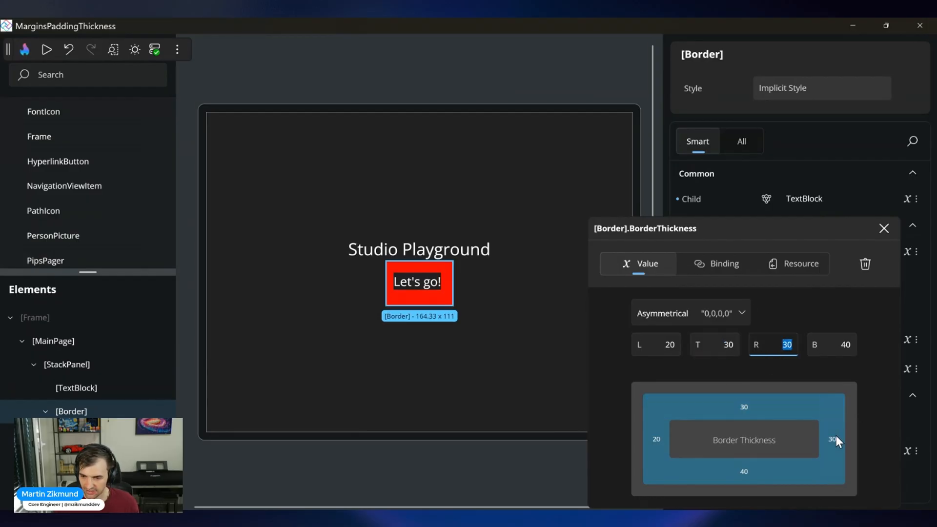
{"action": "type", "text": "10"}
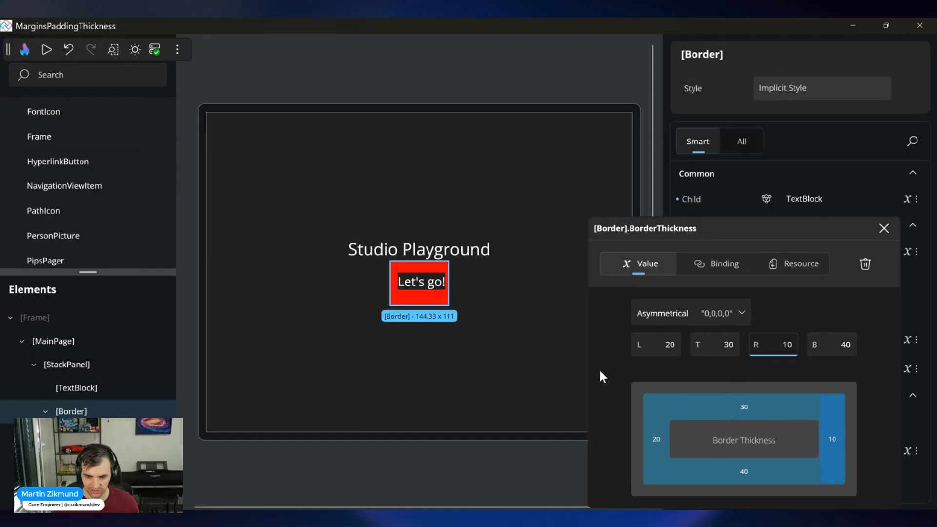
{"action": "left_click", "coordinate": [660, 434]}
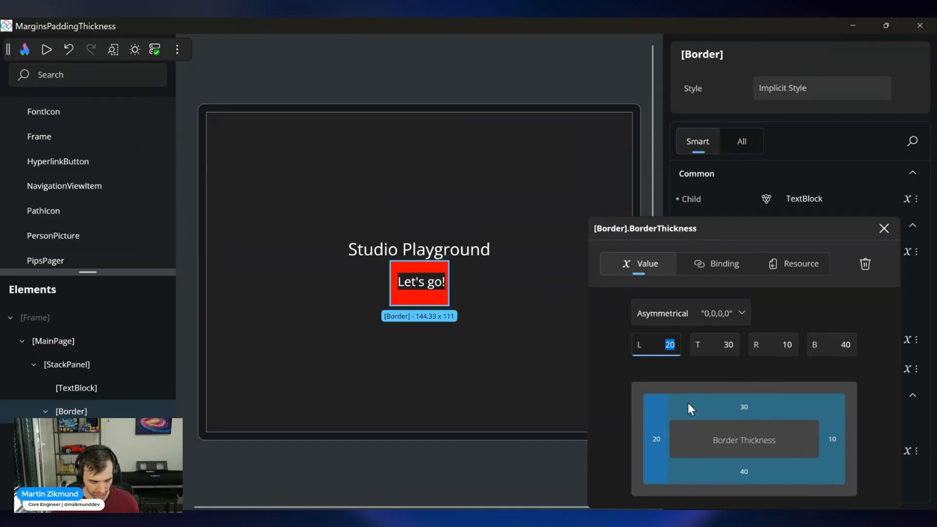
{"action": "type", "text": "30"}
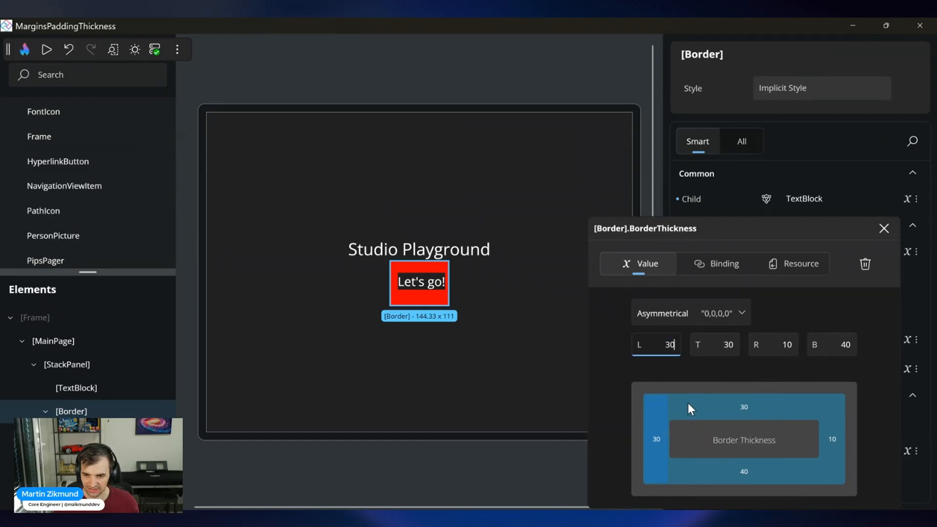
Step: Return the border thickness to full symmetry, try 100, set it to 10, and close the value editor
{"action": "left_click", "coordinate": [704, 307]}
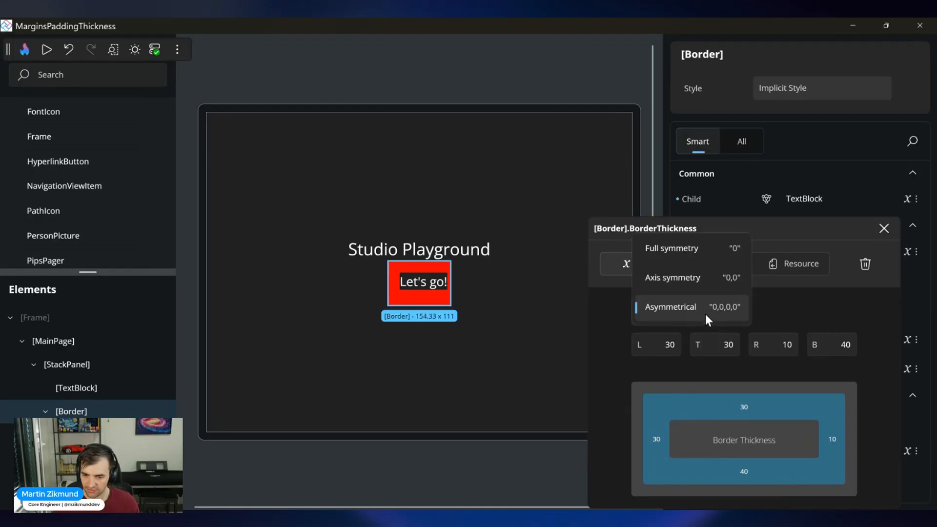
{"action": "left_click", "coordinate": [709, 279]}
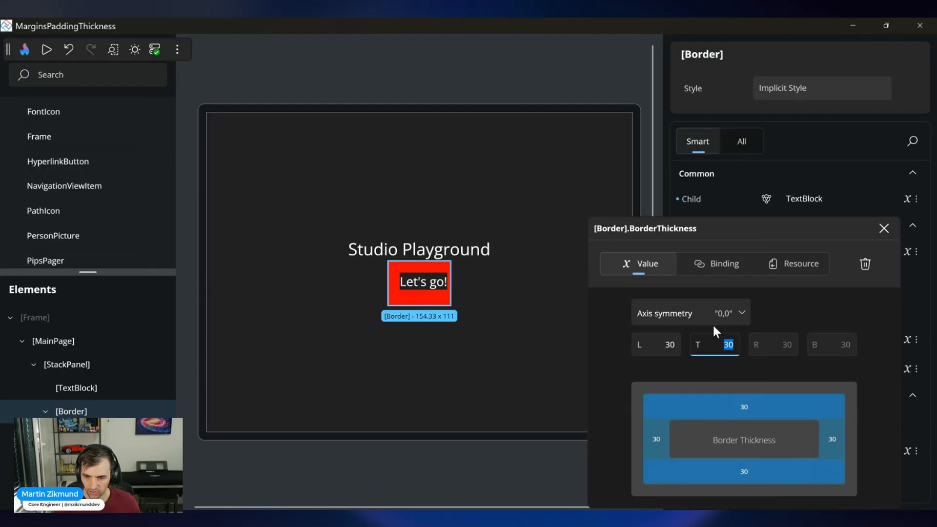
{"action": "left_click", "coordinate": [716, 307]}
{"action": "left_click", "coordinate": [700, 274]}
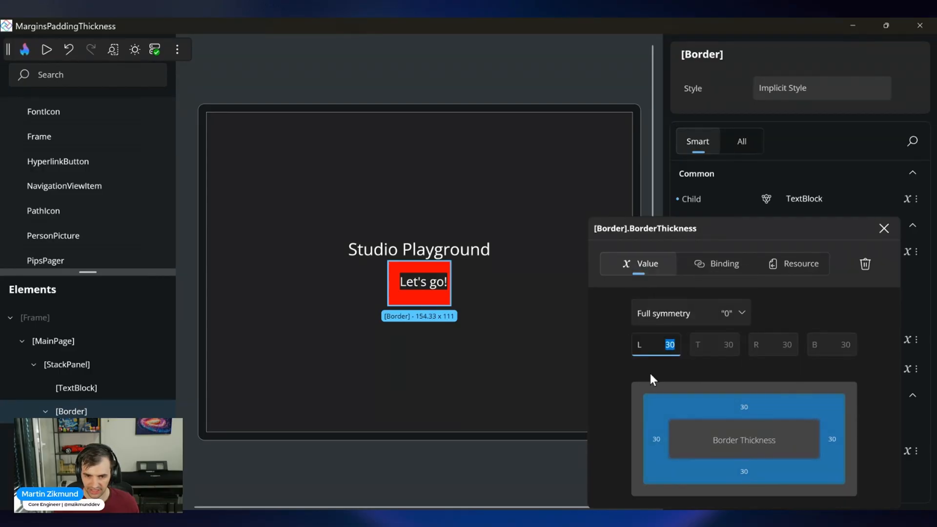
{"action": "type", "text": "100"}
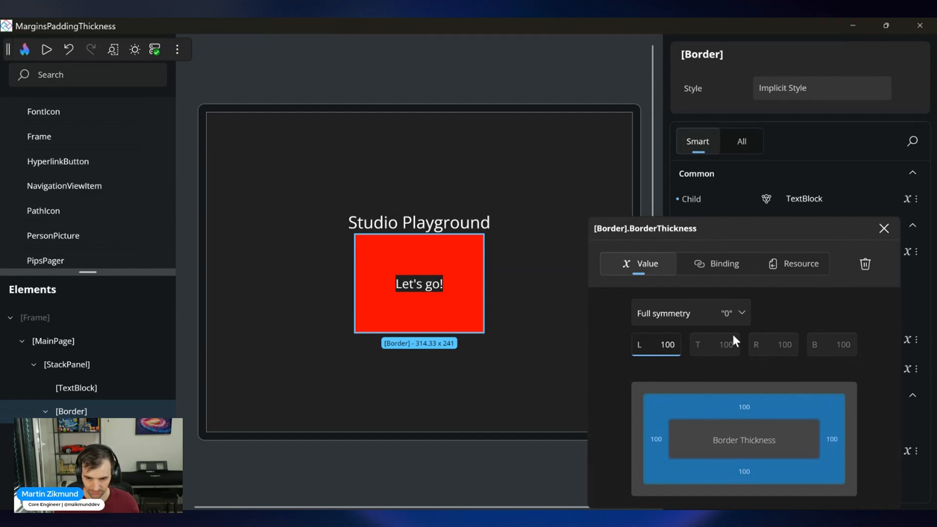
{"action": "key", "text": "BackSpace"}
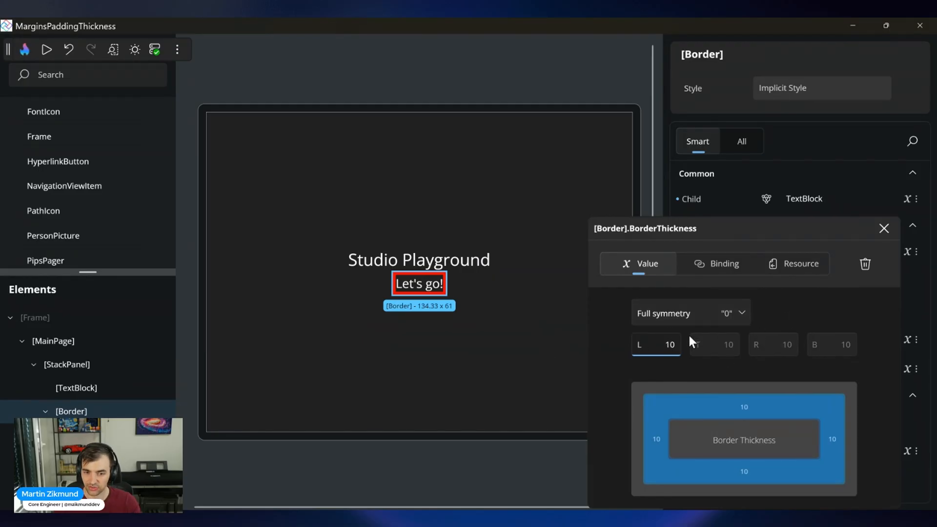
{"action": "left_click", "coordinate": [884, 229]}
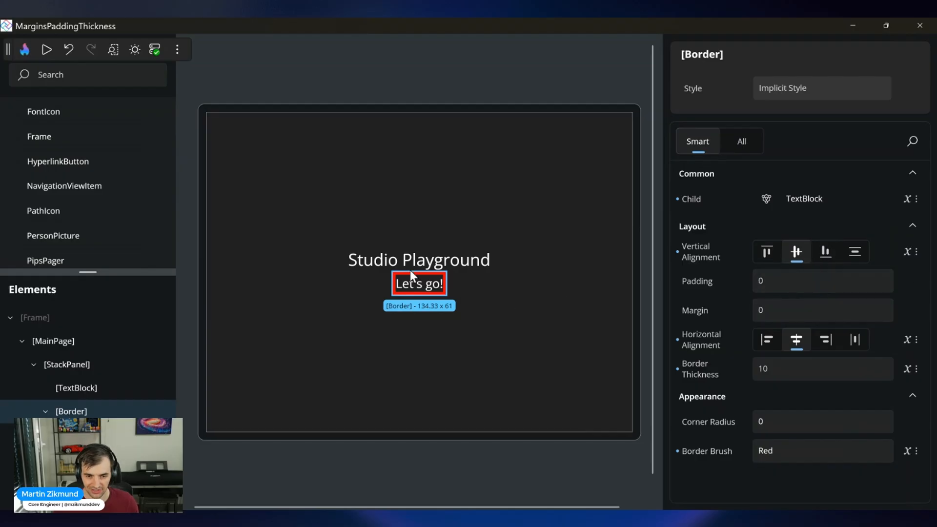
Step: Set the Border's padding to 30
{"action": "left_click", "coordinate": [863, 288]}
{"action": "type", "text": "30"}
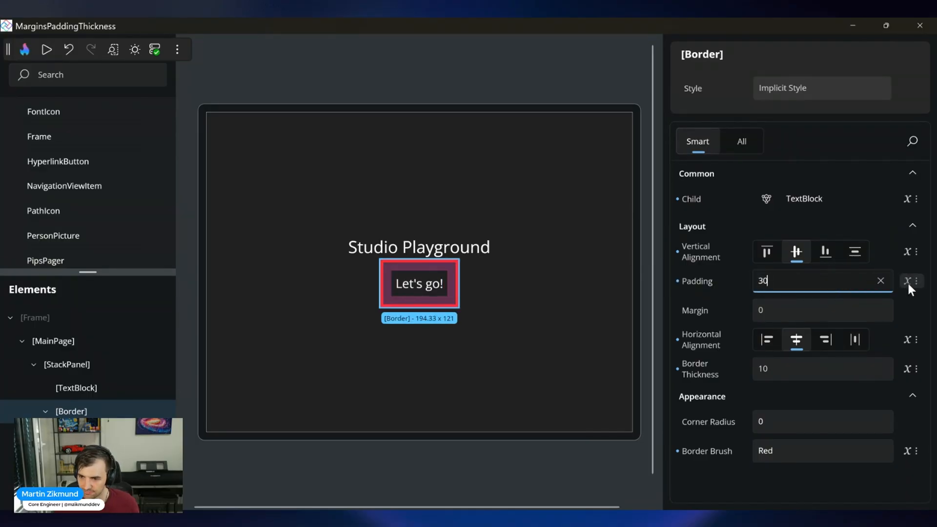
Step: Make the Border's padding asymmetrical, try left values of 10 and 300, restore left to 30, and close the value editor
{"action": "left_click", "coordinate": [907, 281]}
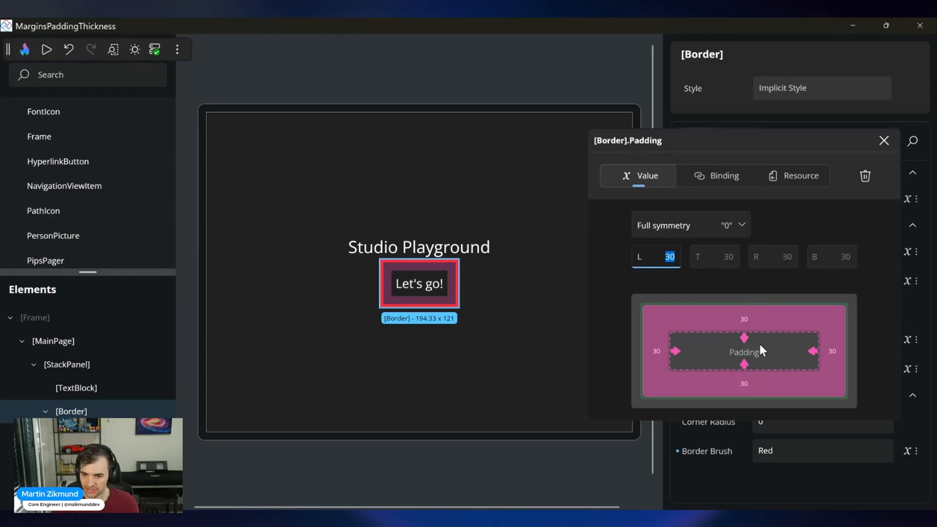
{"action": "left_click", "coordinate": [685, 222]}
{"action": "left_click", "coordinate": [650, 284]}
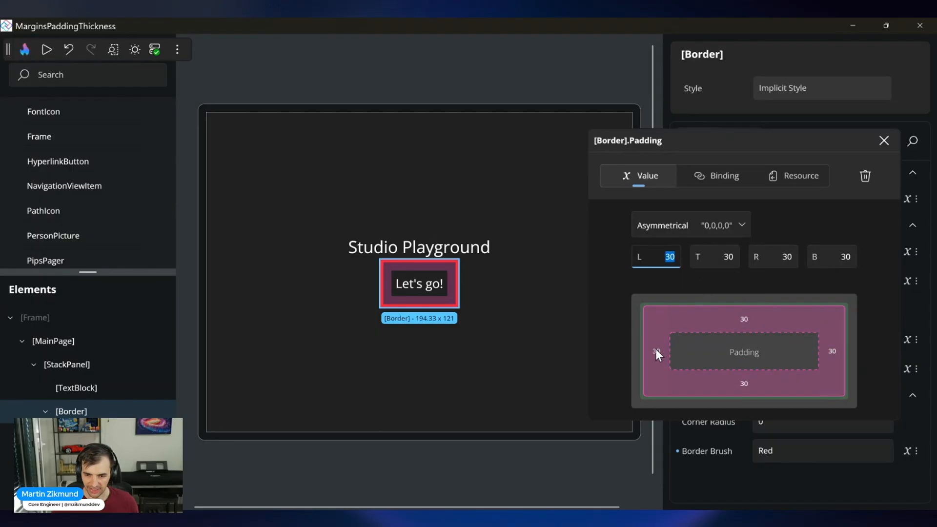
{"action": "type", "text": "10"}
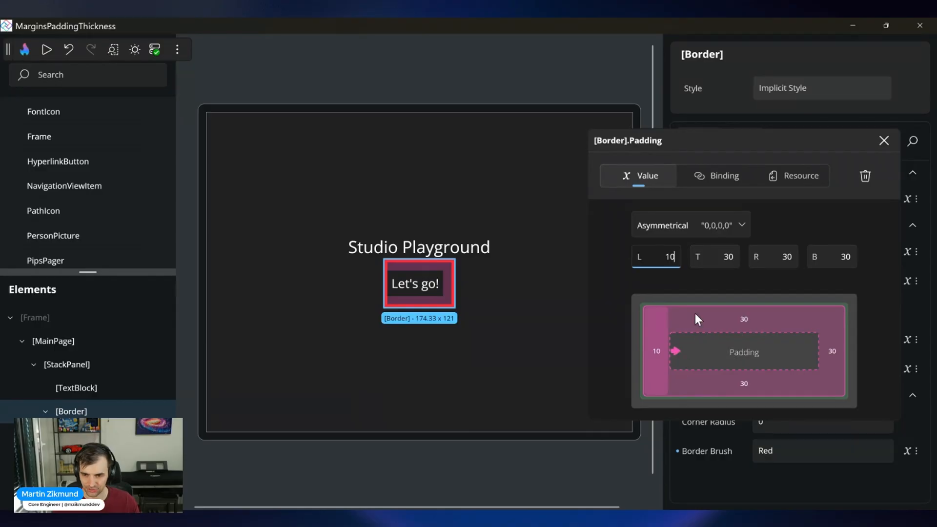
{"action": "key", "text": "BackSpace"}
{"action": "key", "text": "BackSpace"}
{"action": "type", "text": "300"}
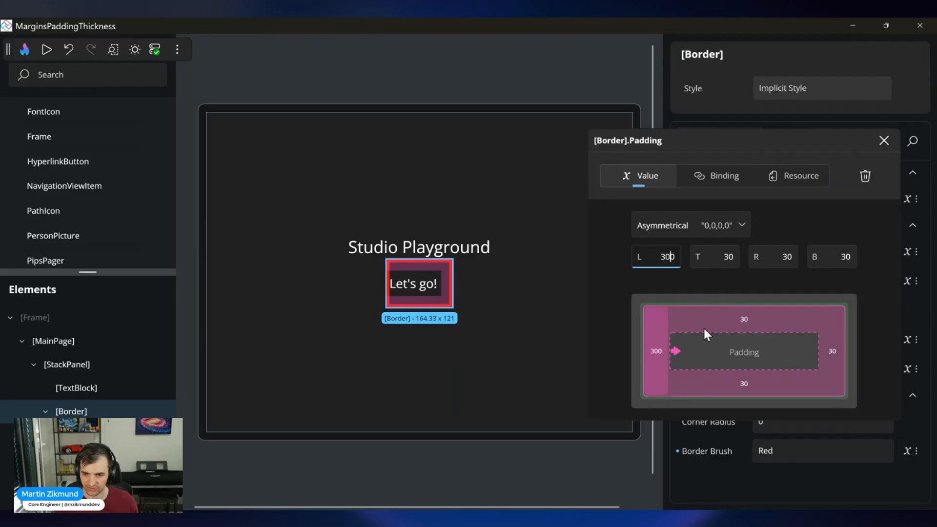
{"action": "key", "text": "Delete"}
{"action": "key", "text": "Tab"}
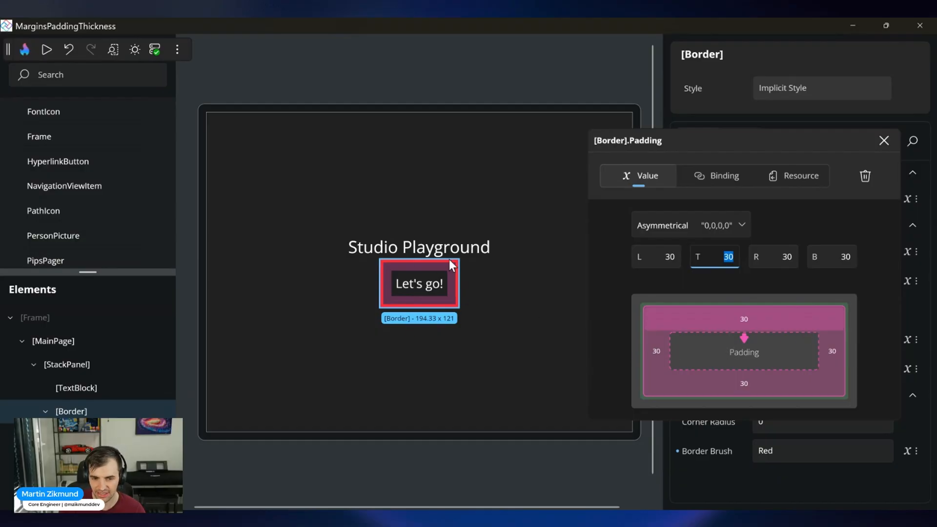
{"action": "left_click", "coordinate": [884, 140]}
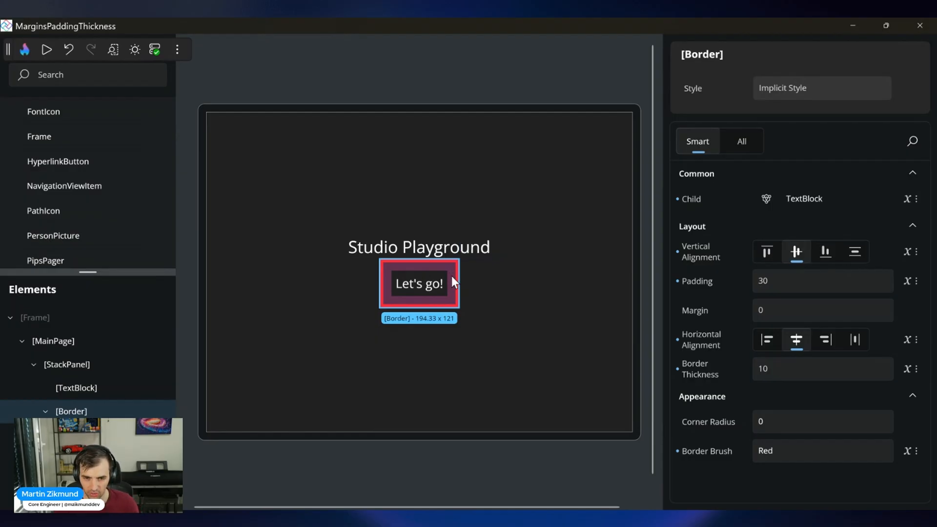
Step: Set the Border's margin to 10
{"action": "left_click", "coordinate": [774, 289]}
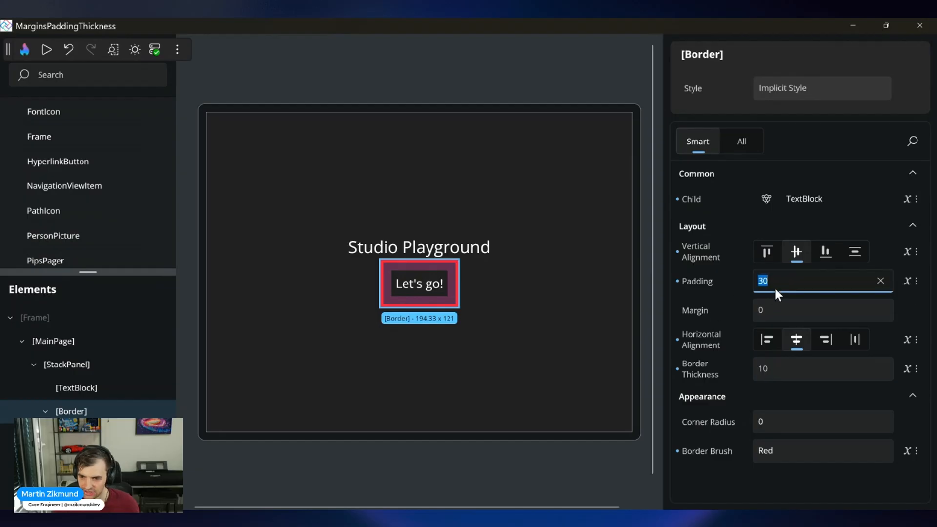
{"action": "left_click", "coordinate": [765, 304]}
{"action": "type", "text": "10"}
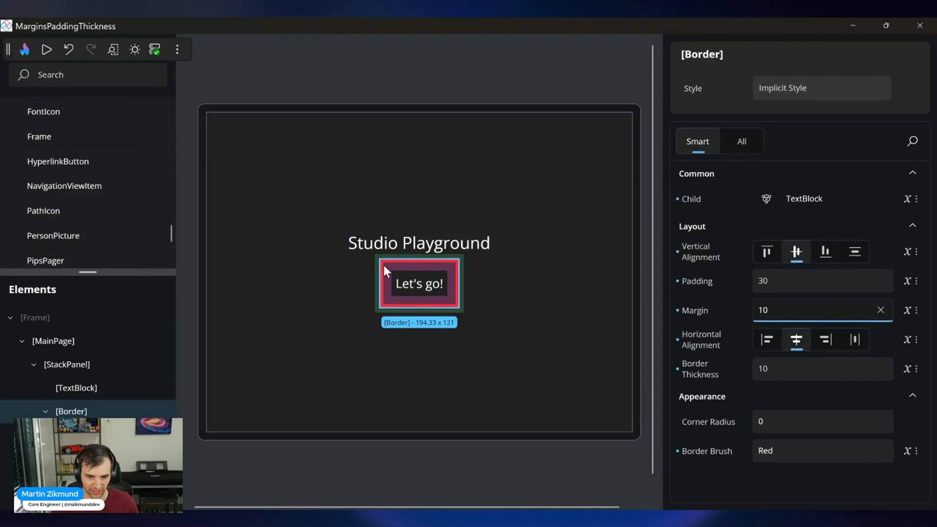
Step: Select the "Studio Playground" TextBlock in the element tree and set its margin to 30
{"action": "left_click", "coordinate": [88, 386]}
{"action": "left_click", "coordinate": [87, 385]}
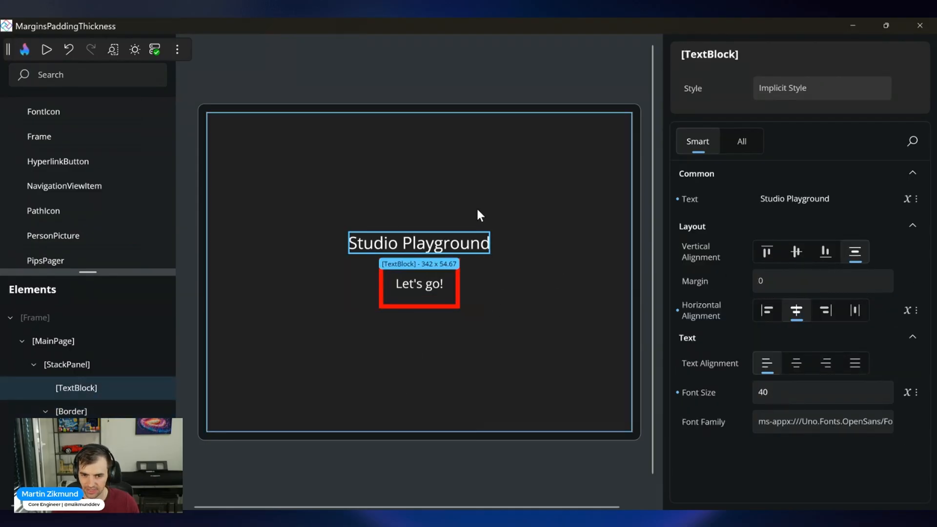
{"action": "left_click", "coordinate": [799, 271]}
{"action": "type", "text": "30"}
{"action": "key", "text": "Return"}
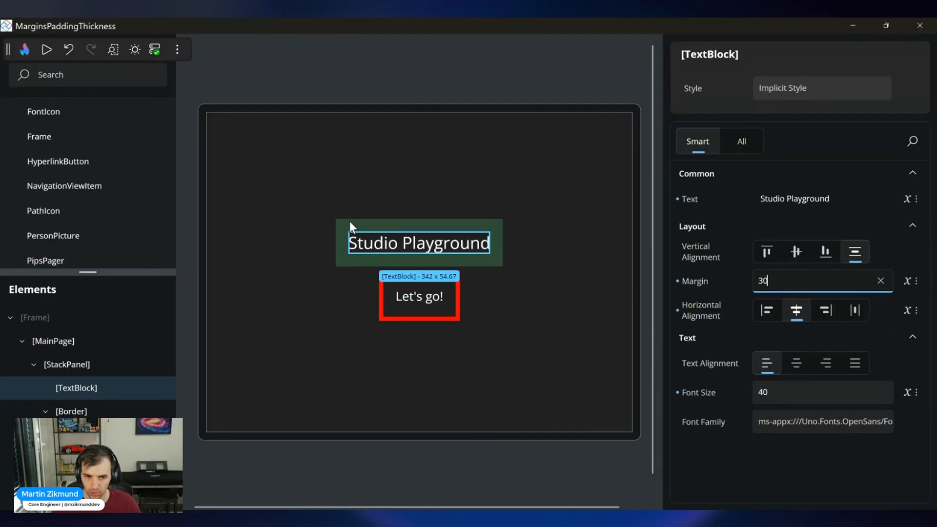
{"action": "mouse_move", "coordinate": [349, 221]}
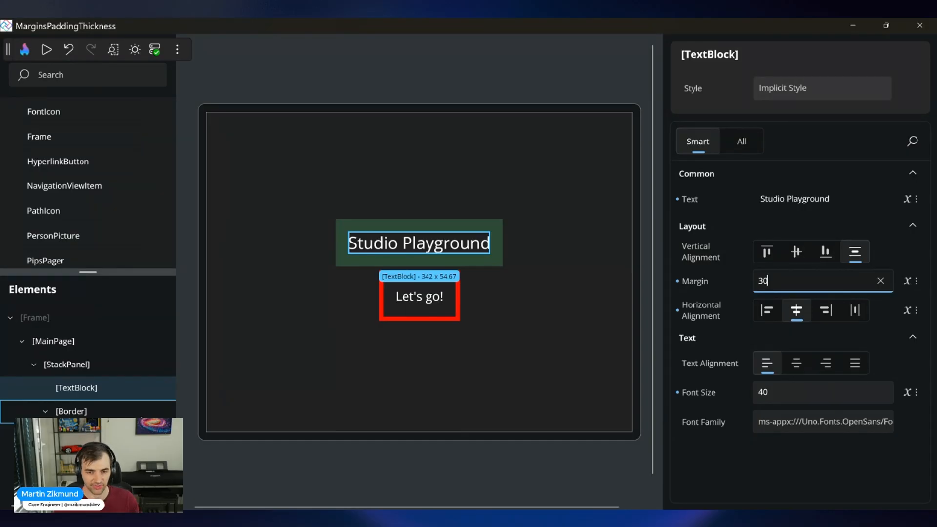
Step: Compare the margin areas of the Border and the "Studio Playground" TextBlock by selecting each in the element tree
{"action": "left_click", "coordinate": [141, 412]}
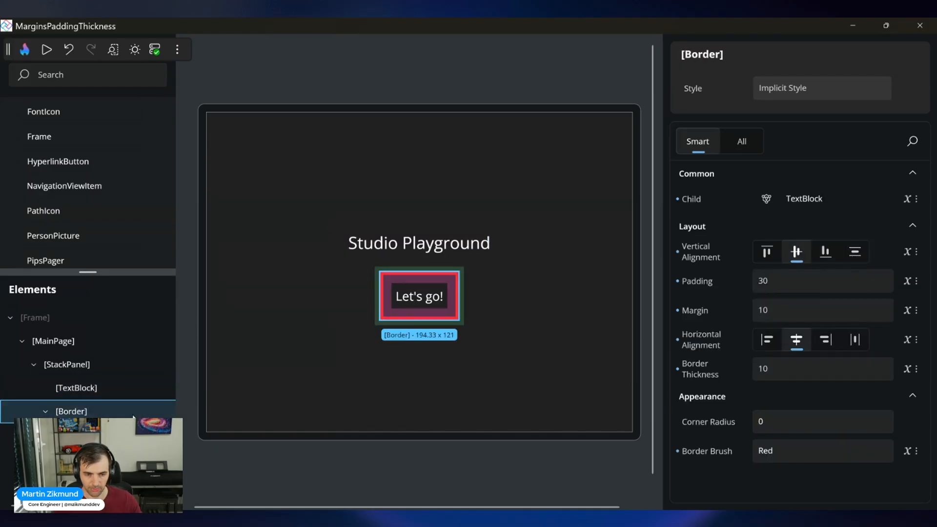
{"action": "left_click", "coordinate": [114, 386]}
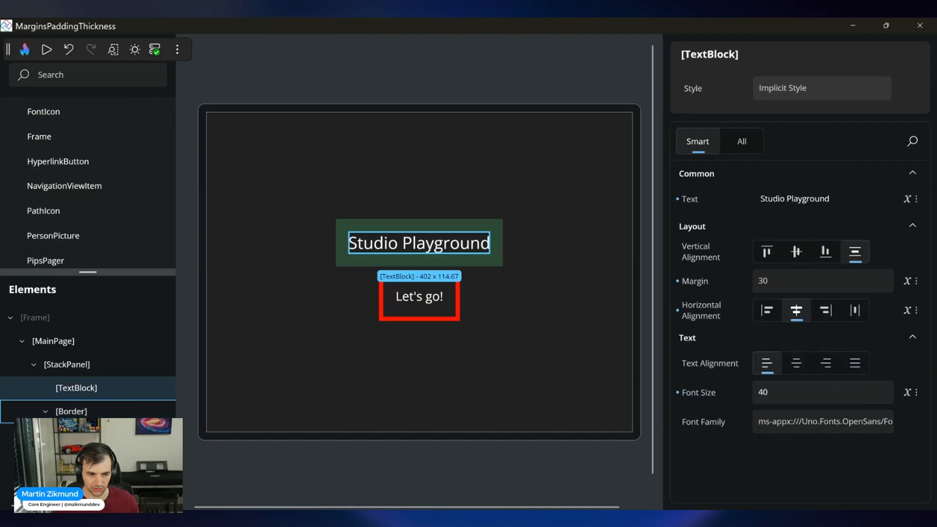
{"action": "left_click", "coordinate": [111, 409]}
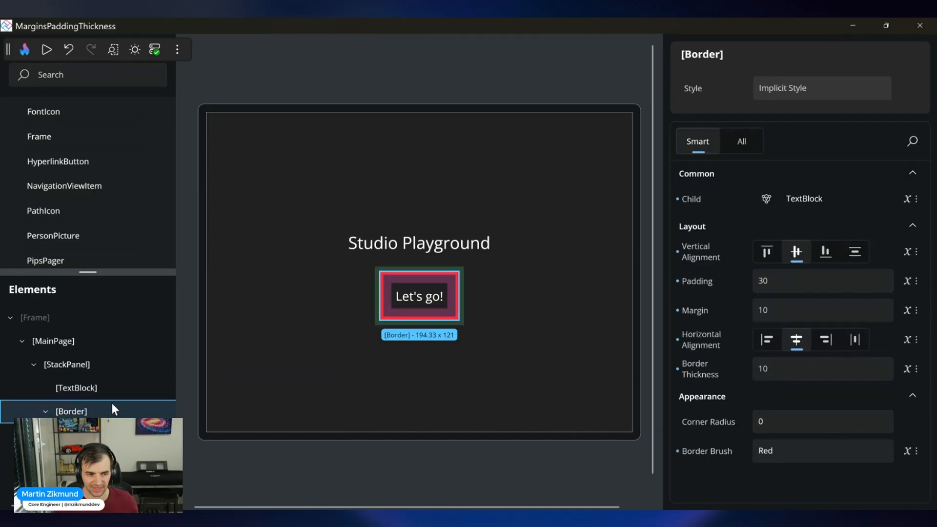
Step: Select the StackPanel that holds the TextBlock and Border and set its spacing to 30
{"action": "left_click", "coordinate": [115, 366]}
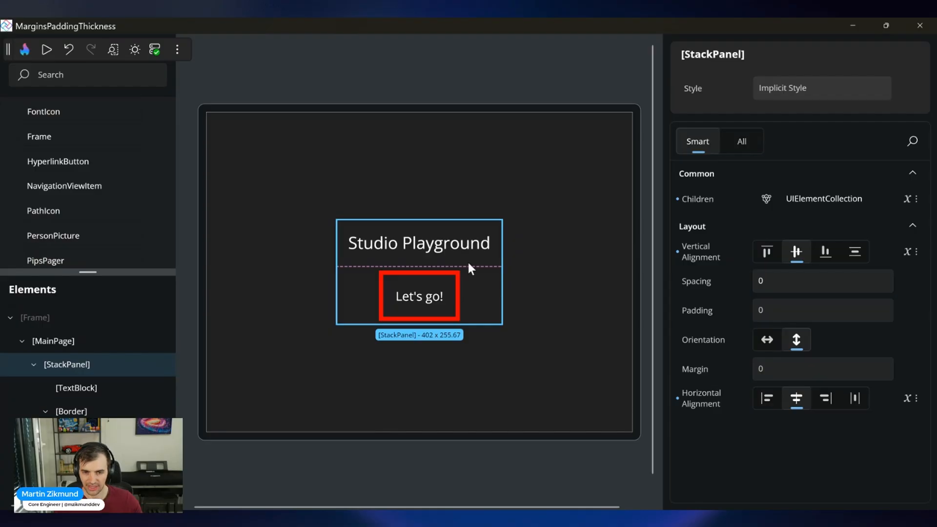
{"action": "left_click", "coordinate": [772, 283]}
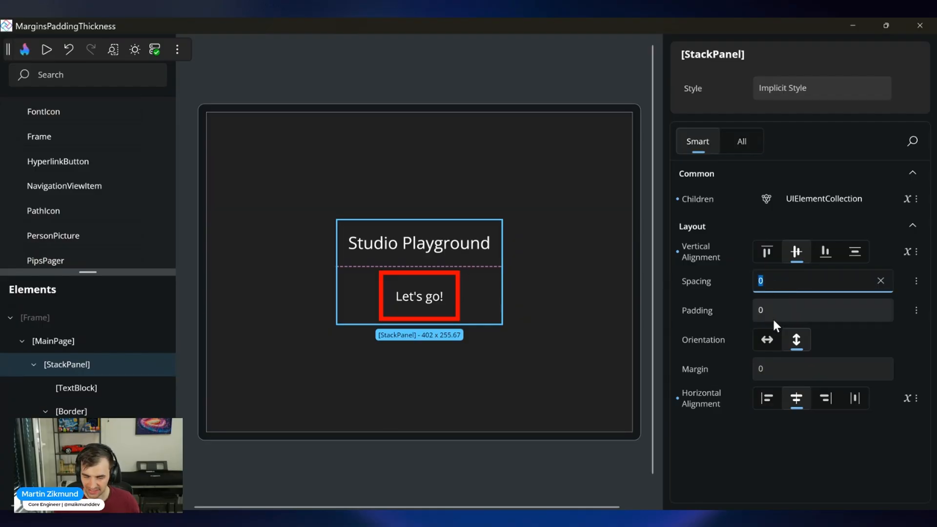
{"action": "type", "text": "30"}
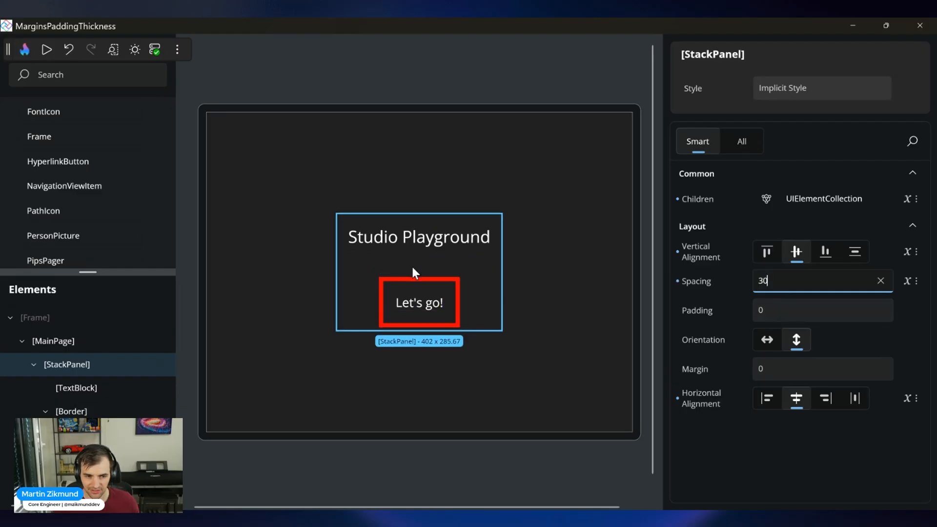
{"action": "key", "text": "Return"}
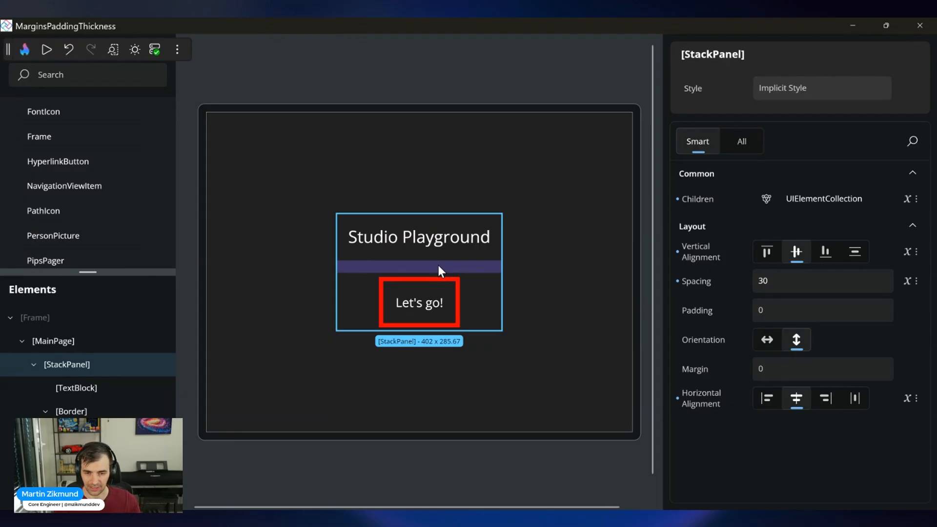
Step: Review the TextBlock's and the Border's margins beside the StackPanel spacing, and leave design mode to return to the running app
{"action": "left_click_drag", "start_coordinate": [117, 390], "coordinate": [79, 388]}
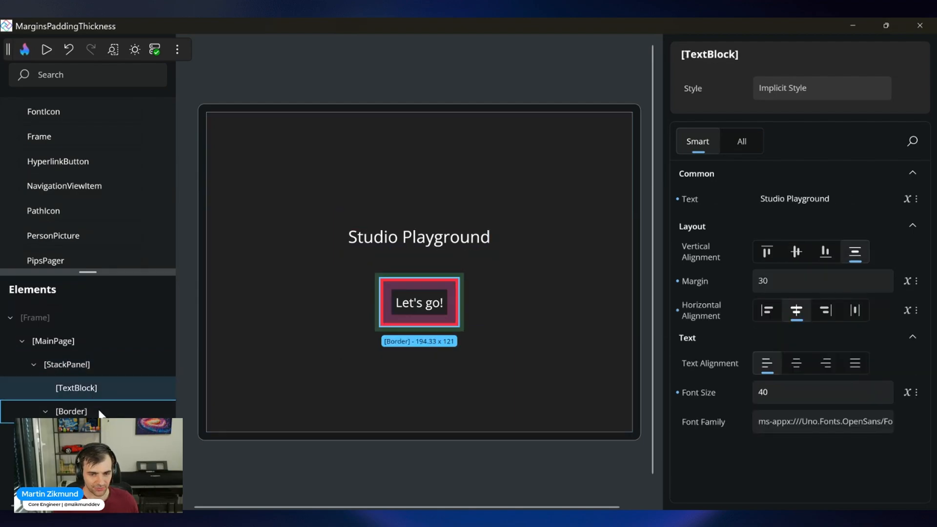
{"action": "left_click", "coordinate": [100, 414]}
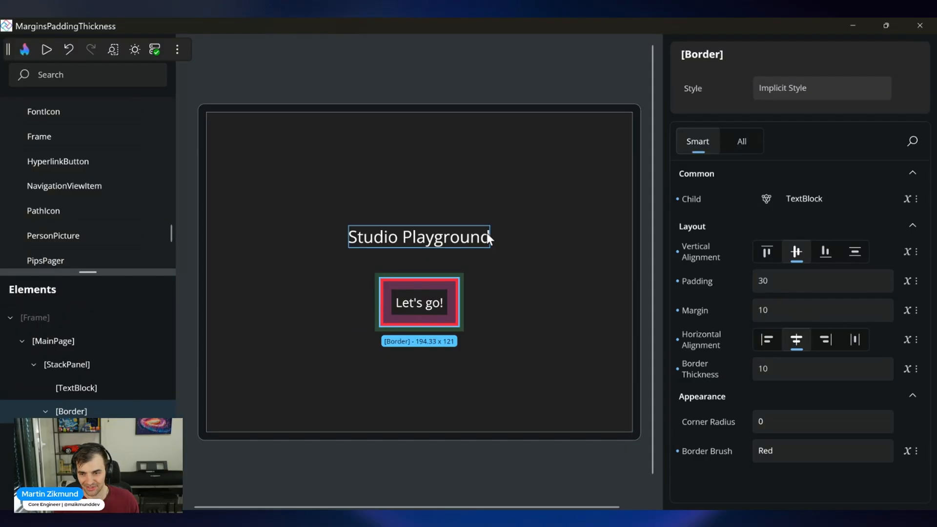
{"action": "left_click", "coordinate": [30, 54]}
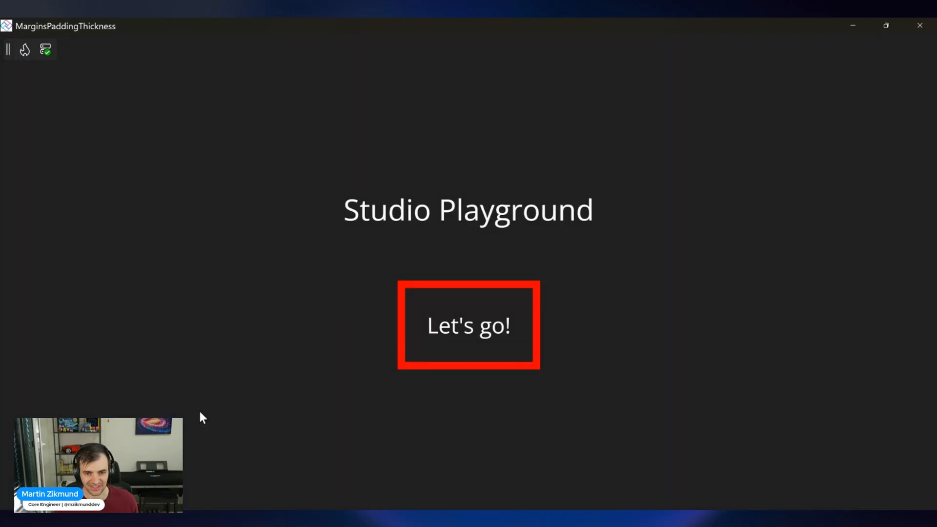